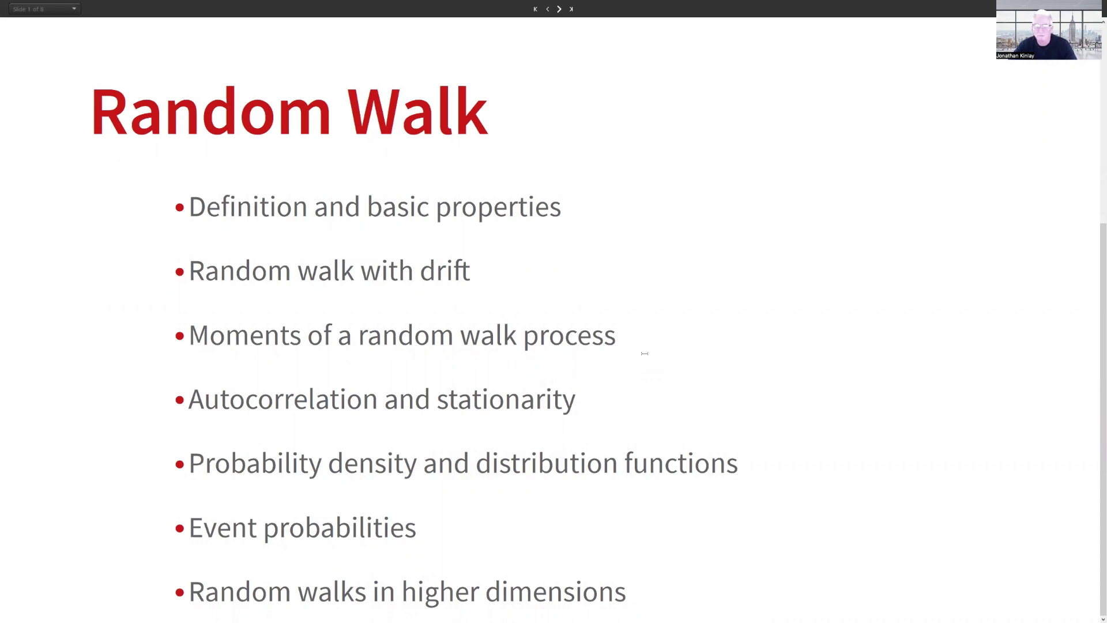
pyautogui.moveTo(593, 201); pyautogui.dragTo(658, 181)
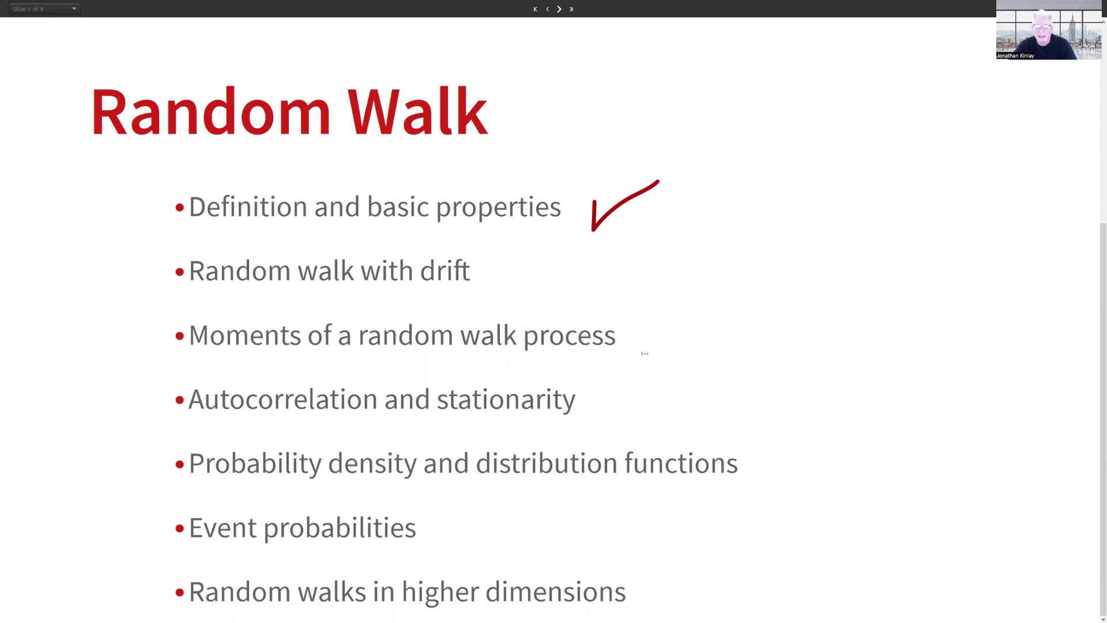
pyautogui.press('e')
pyautogui.moveTo(521, 259); pyautogui.dragTo(586, 239)
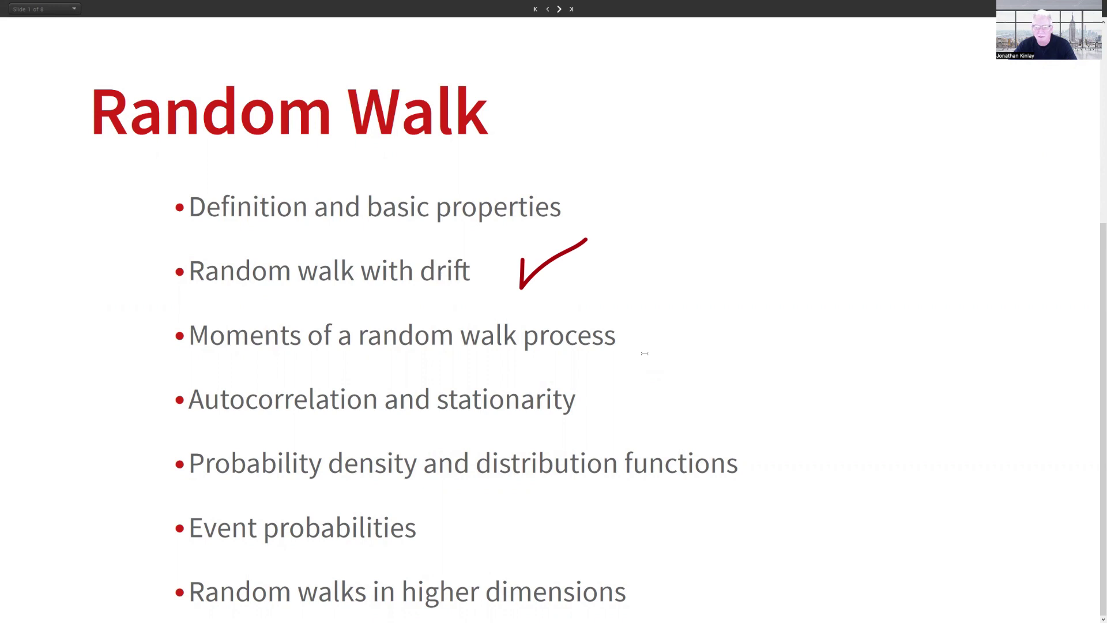
pyautogui.press('e')
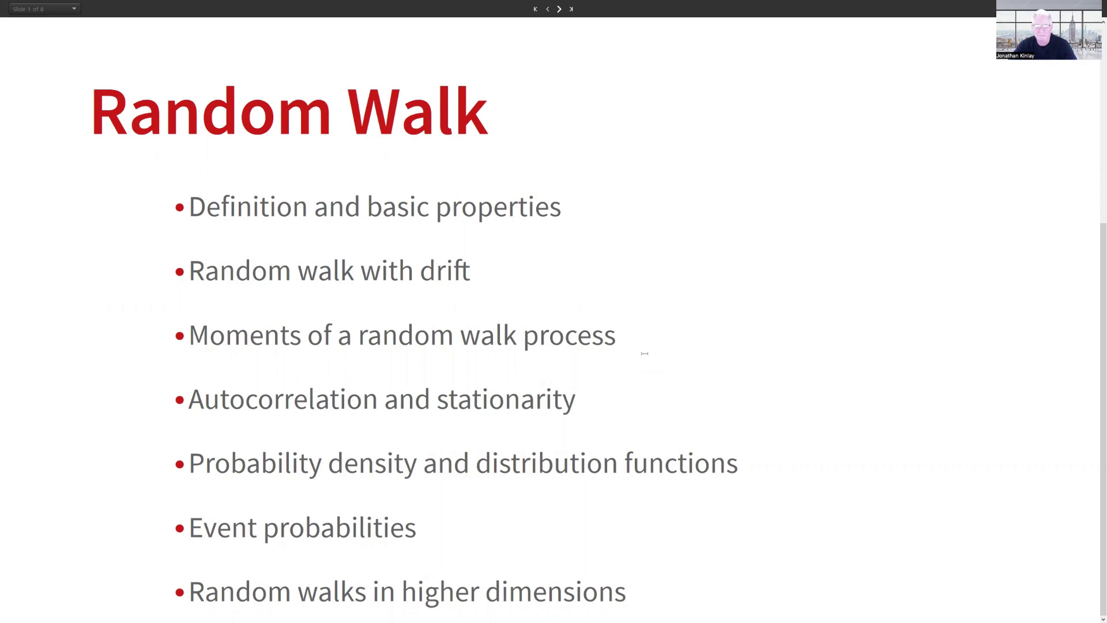
pyautogui.moveTo(637, 331); pyautogui.dragTo(702, 309)
pyautogui.press('e')
pyautogui.moveTo(594, 379); pyautogui.dragTo(658, 359)
pyautogui.hotkey('ctrl', 'z')
pyautogui.moveTo(787, 448); pyautogui.dragTo(853, 428)
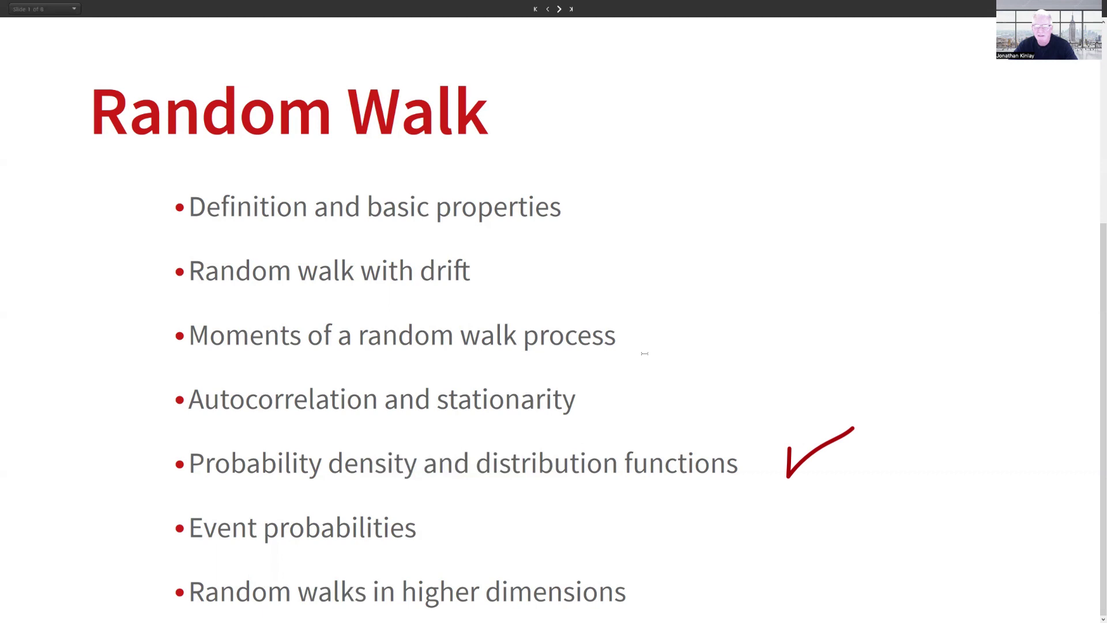
pyautogui.hotkey('ctrl', 'z')
pyautogui.moveTo(485, 520); pyautogui.dragTo(550, 497)
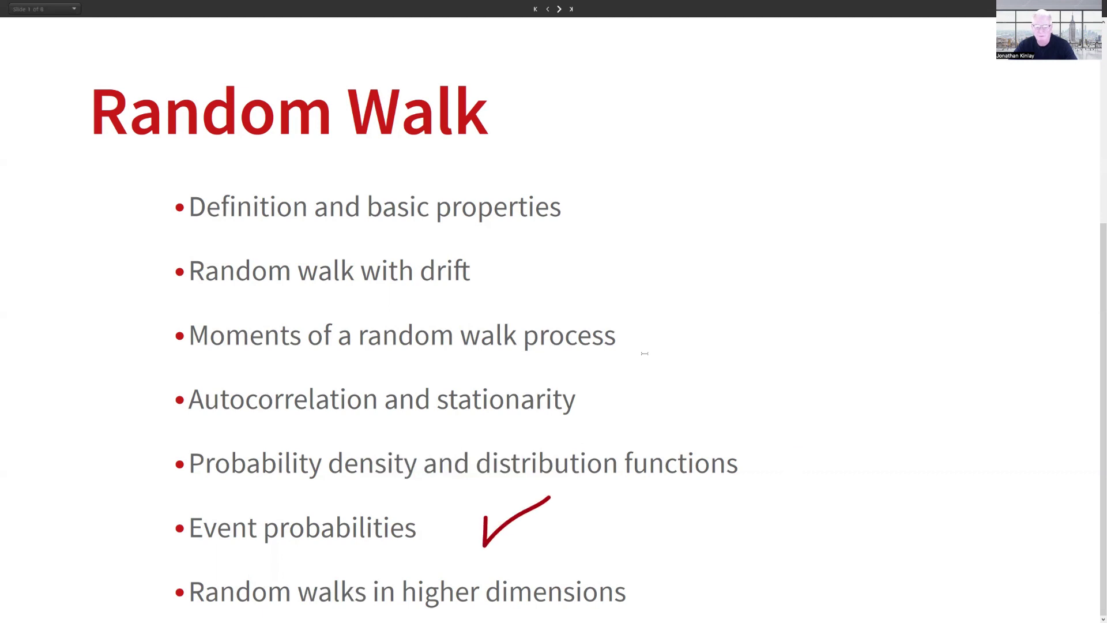
pyautogui.hotkey('ctrl', 'z')
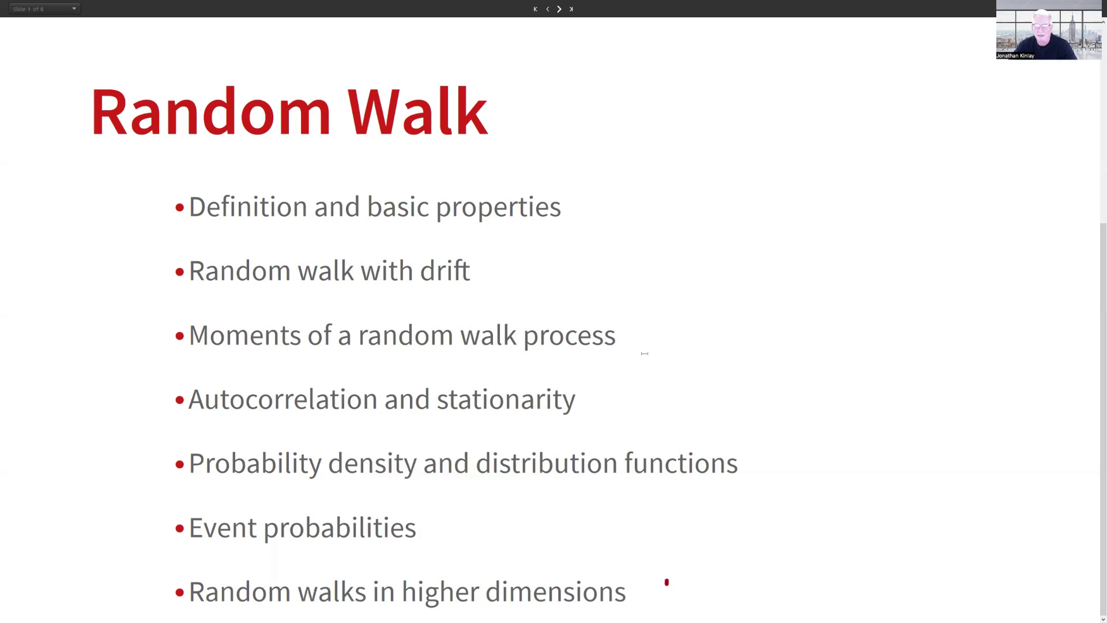
pyautogui.moveTo(667, 581); pyautogui.dragTo(730, 560)
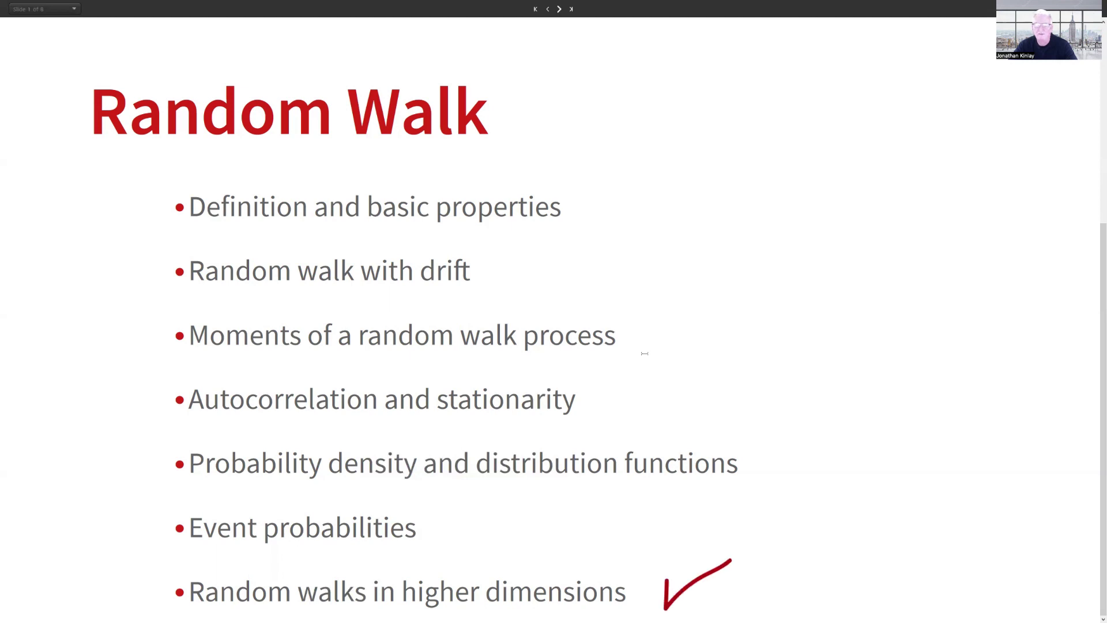
pyautogui.hotkey('ctrl', 'z')
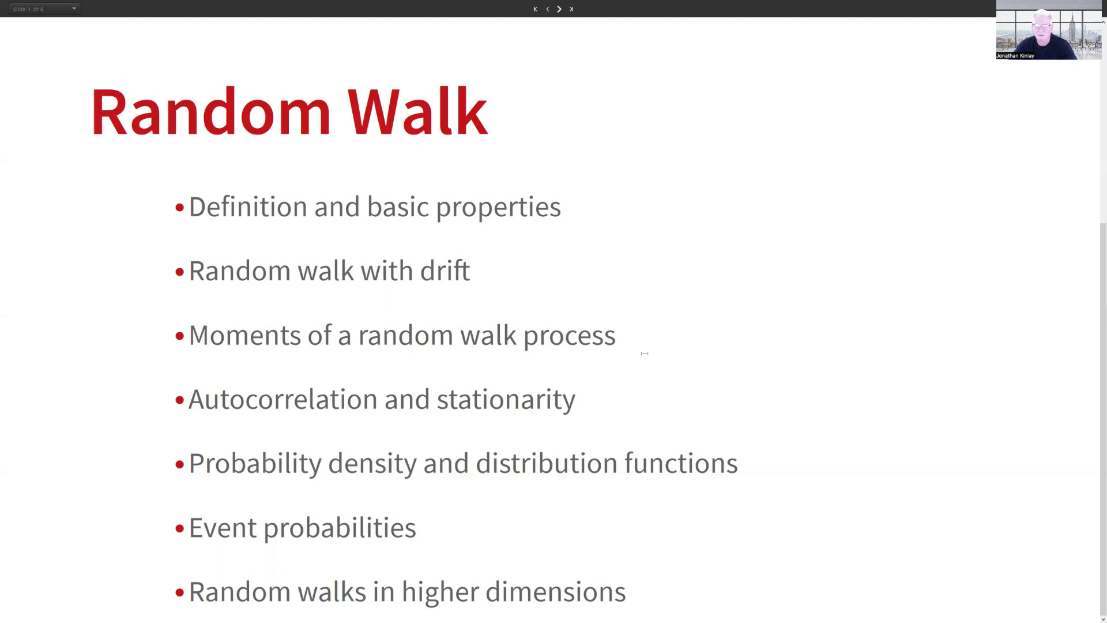